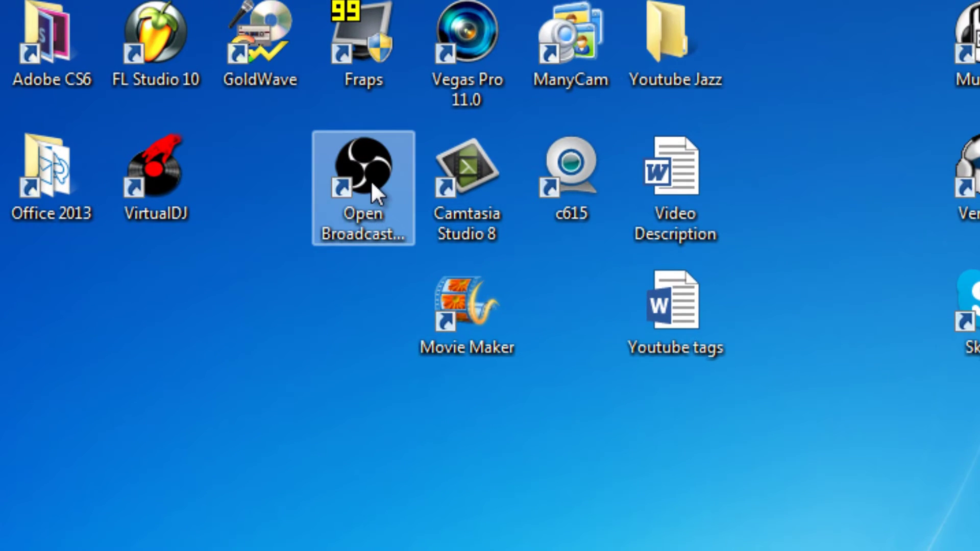
- Launch Open Broadcaster Software from its desktop shortcut
double_click(365, 211)
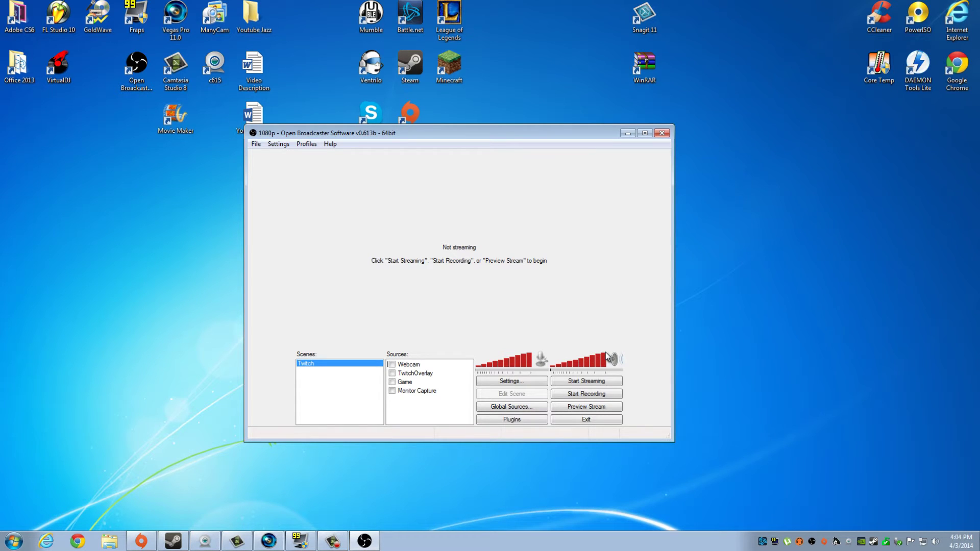
- Open OBS Settings on the General page of the 1080p profile
left_click(525, 381)
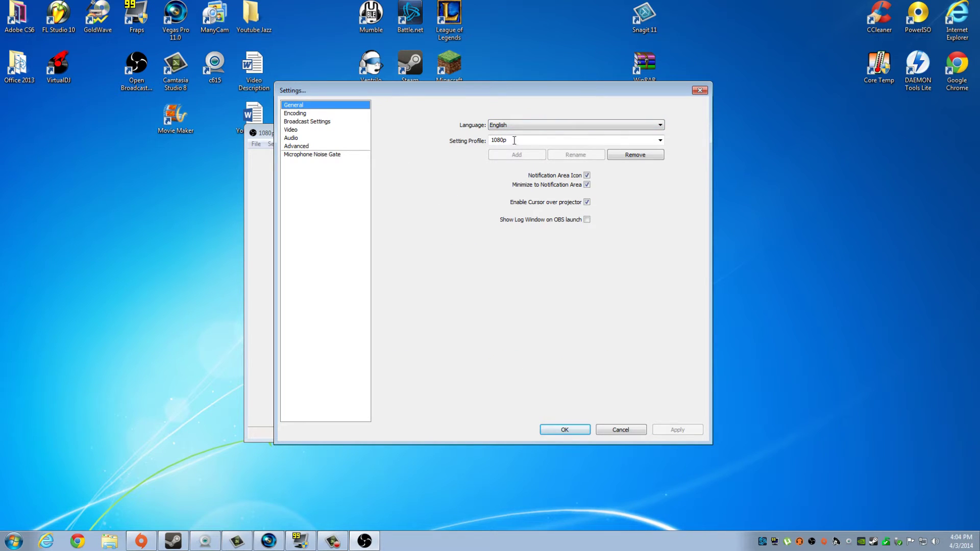
- Keep the 1080p profile and review Encoding: x264, 2000 kb/s max bitrate, AAC 128 audio
left_click(660, 141)
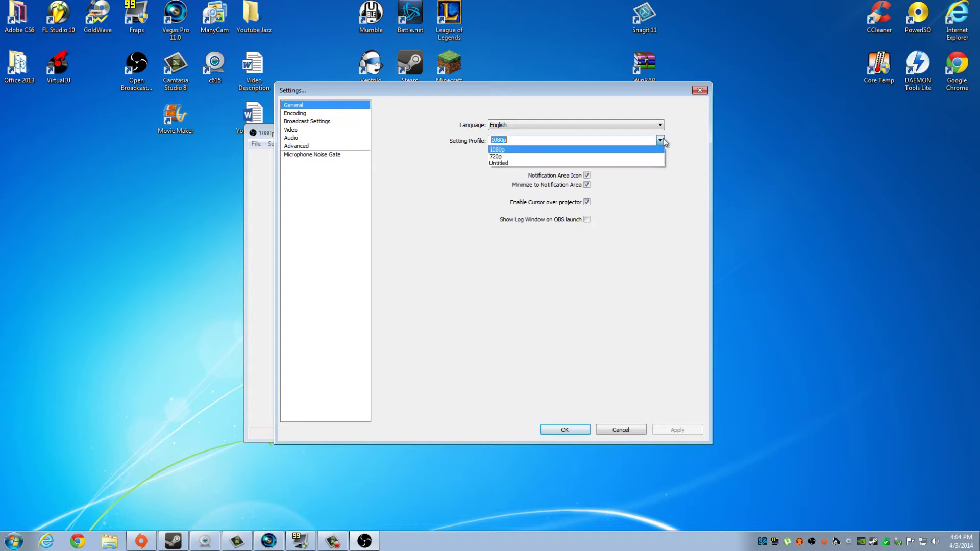
left_click(512, 155)
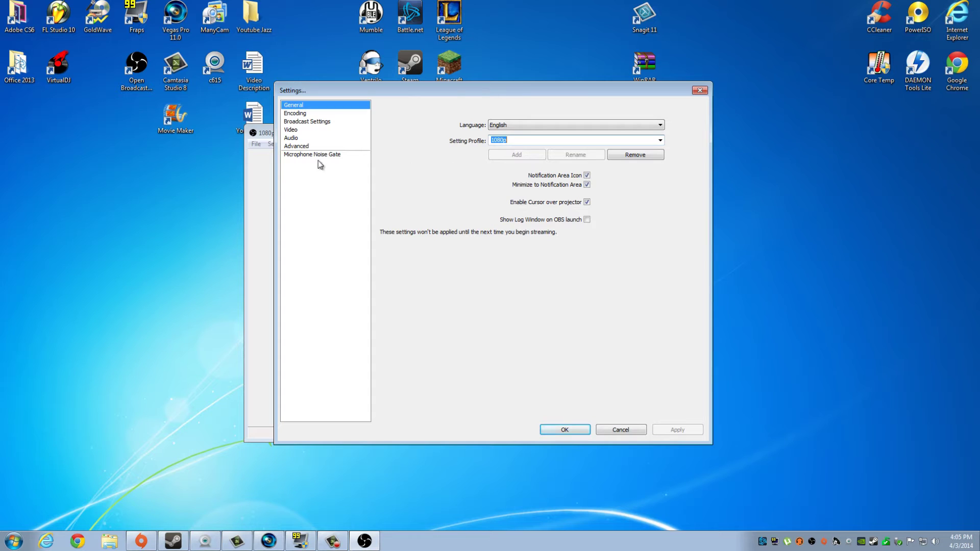
left_click(307, 113)
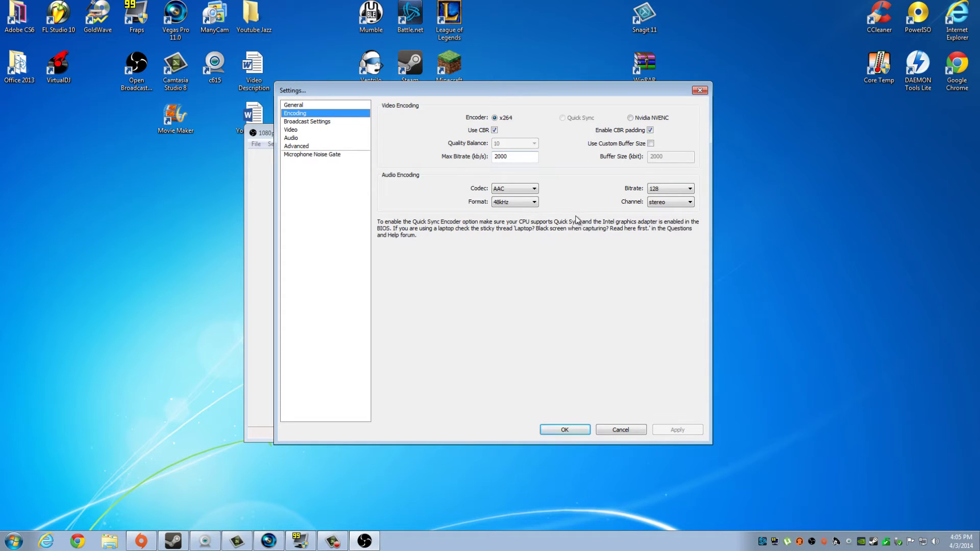
- Keep streaming to Twitch / Justin.tv via US Midwest: Chicago, IL, and highlight the stream key
left_click(313, 122)
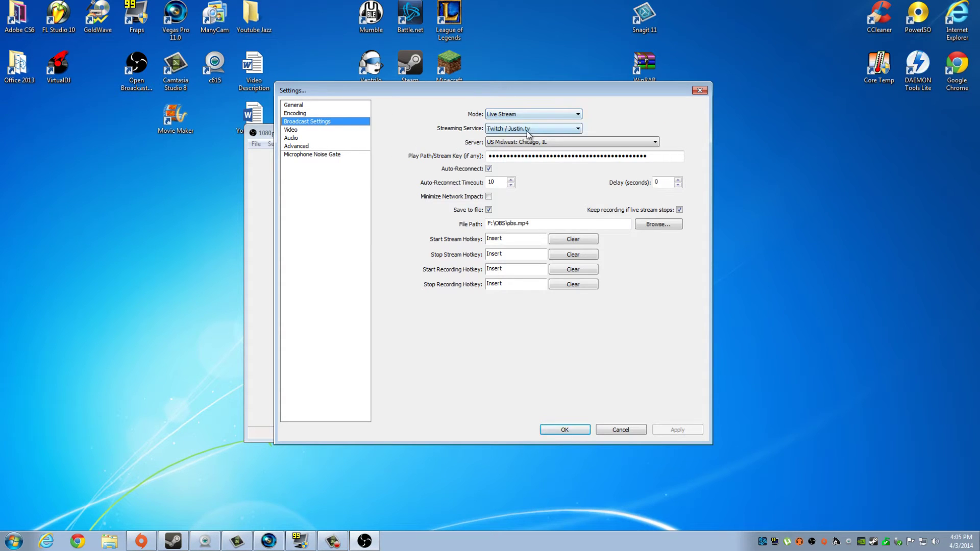
left_click(575, 131)
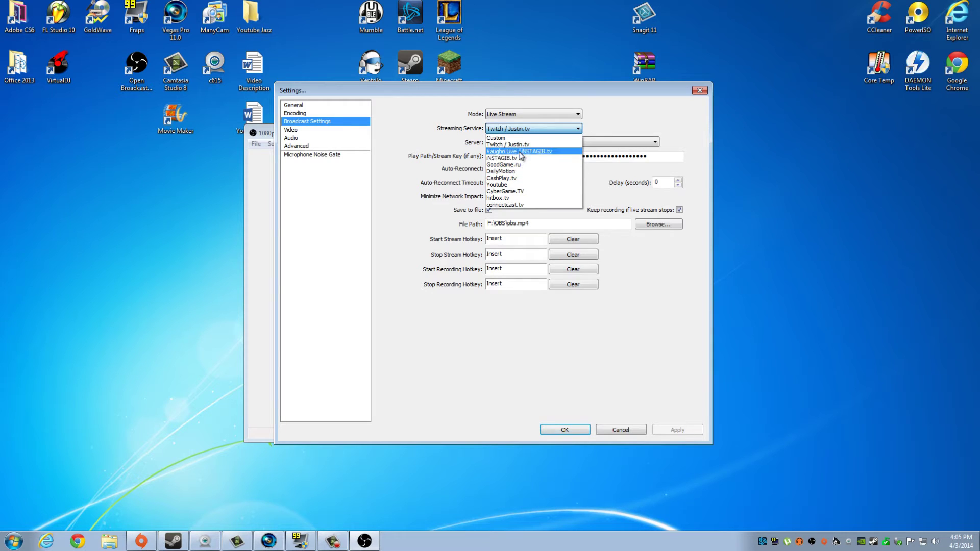
left_click(573, 131)
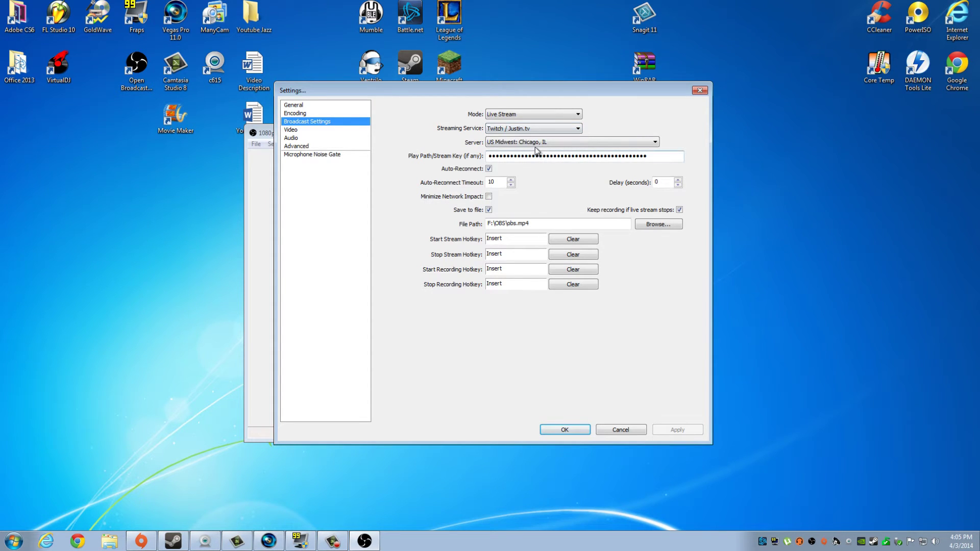
left_click(655, 143)
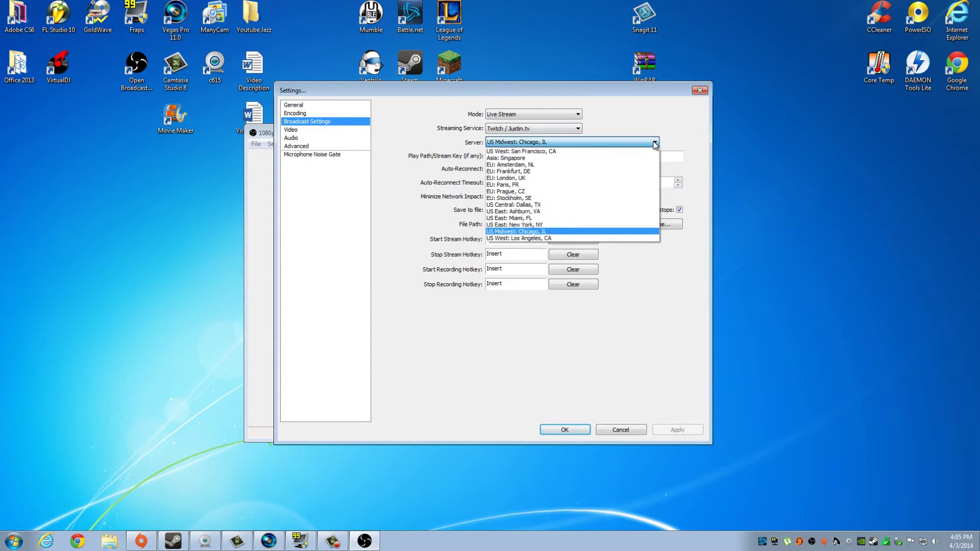
left_click(655, 143)
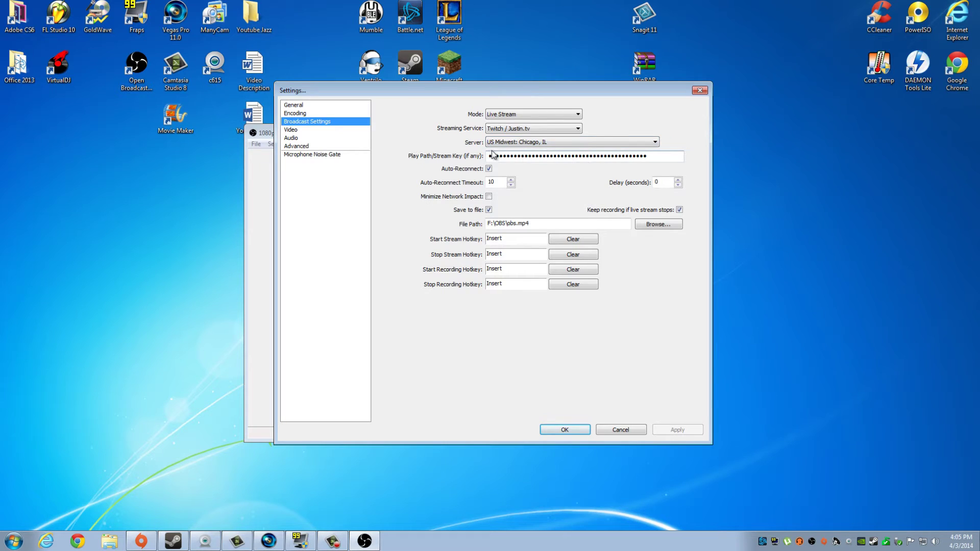
left_click_drag(487, 156, 655, 171)
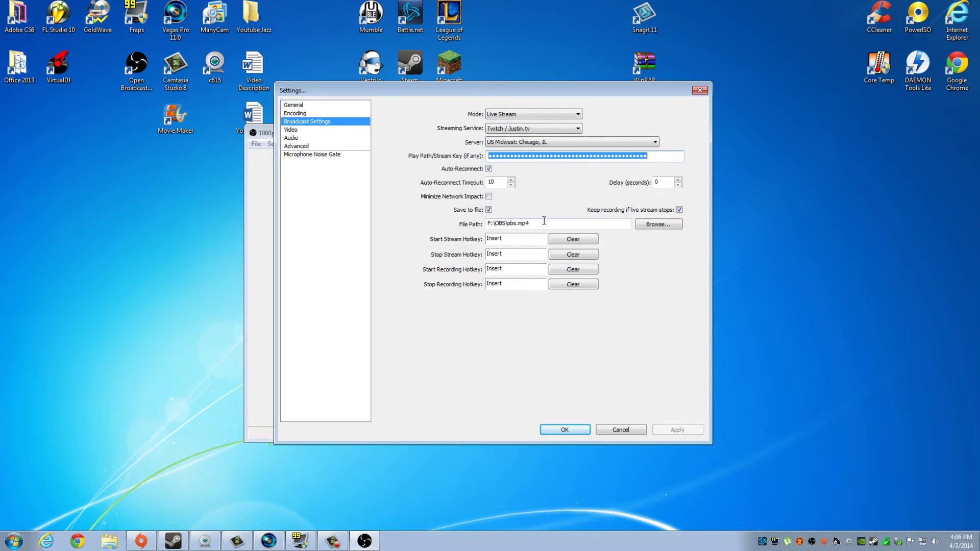
- Point out the F:\OBS\obs.mp4 recording path and clear all four stream and recording hotkeys
left_click_drag(528, 224, 479, 224)
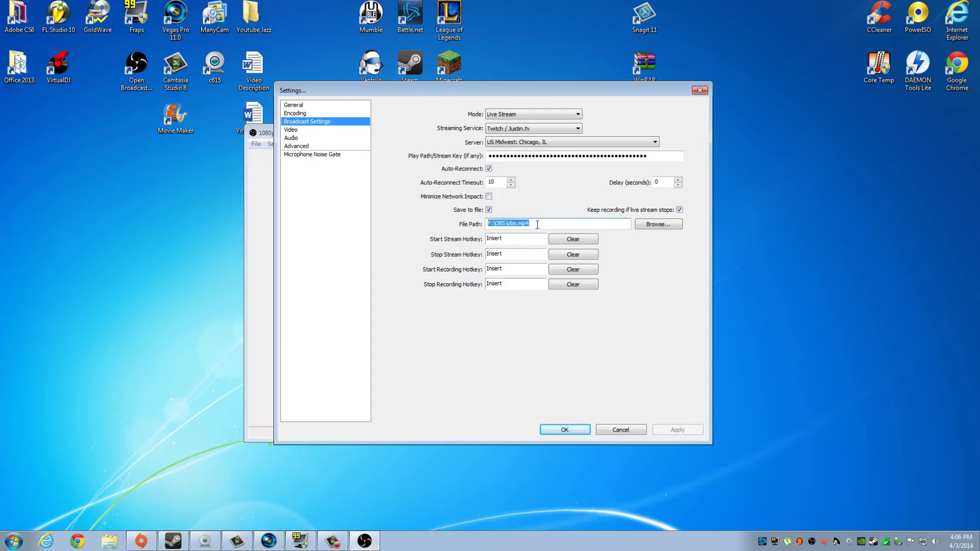
left_click(551, 226)
left_click(568, 240)
left_click(572, 254)
left_click(573, 269)
left_click(573, 284)
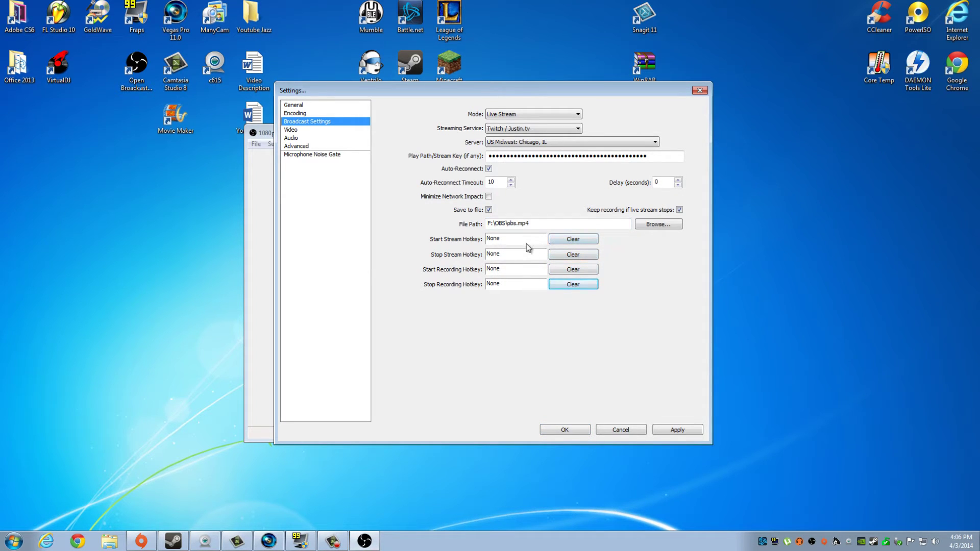
- Set the stream and recording hotkeys back to Insert, bringing up the save-changes prompt
left_click(508, 239)
key("Insert")
left_click(507, 254)
key("Insert")
left_click(504, 269)
key("Insert")
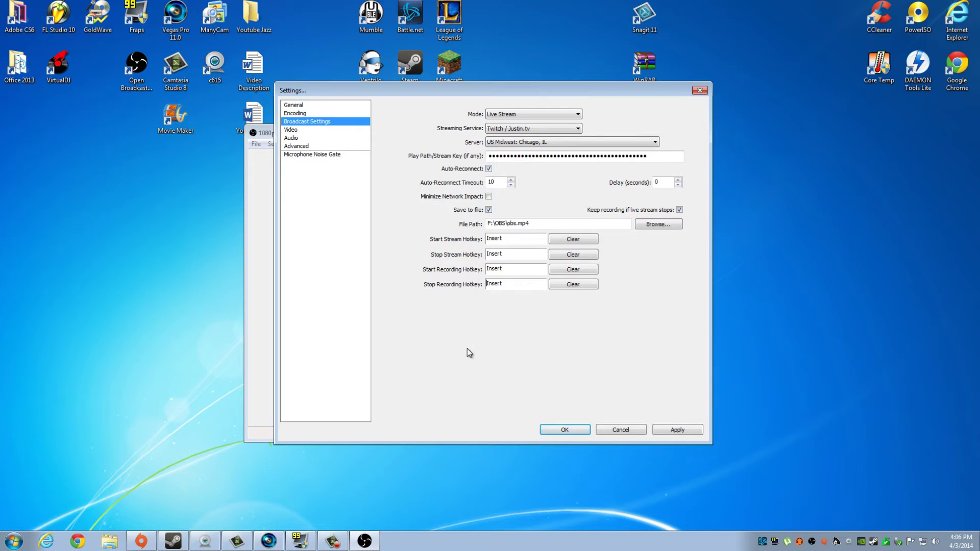
left_click(296, 130)
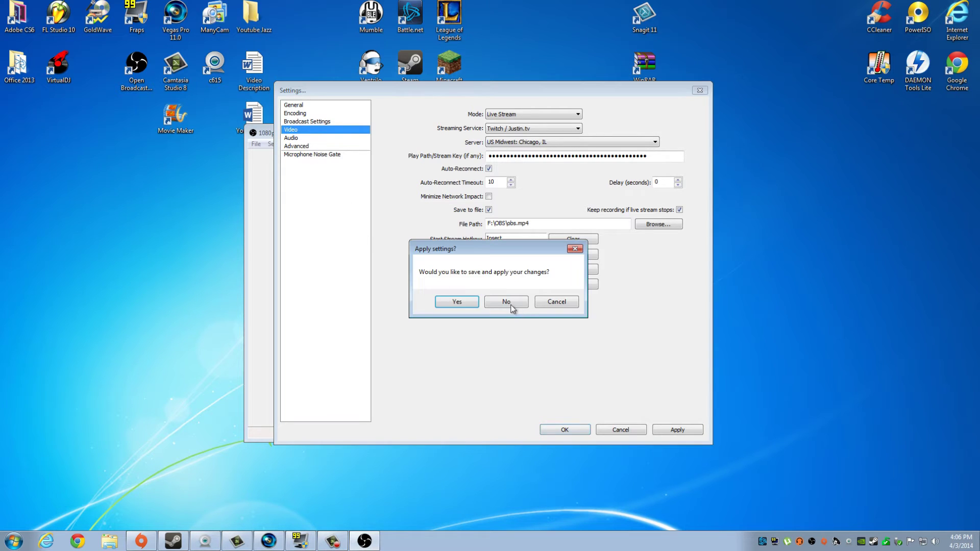
- Discard the hotkey changes and keep video at 1920x1080 16:9, no downscaling, 30 FPS
left_click(457, 302)
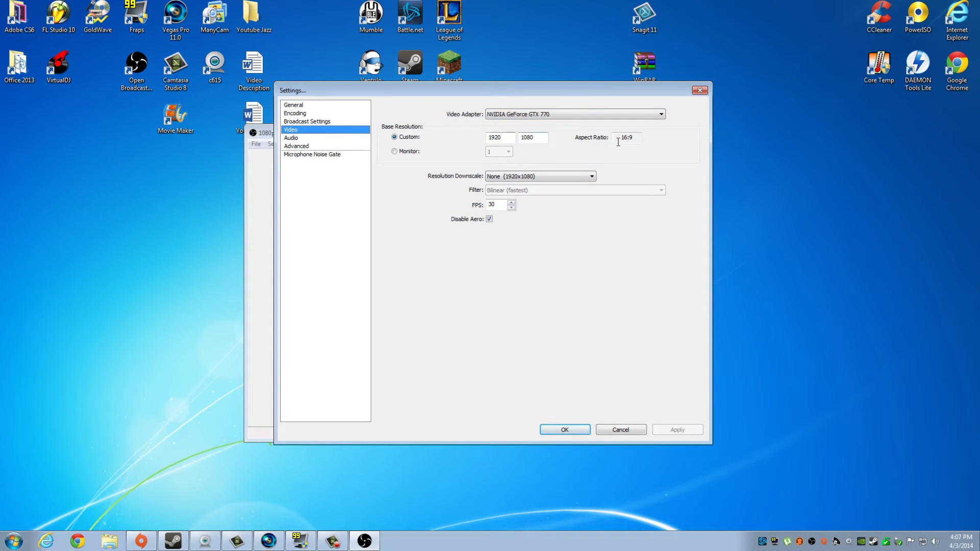
left_click_drag(619, 141, 635, 141)
left_click(507, 177)
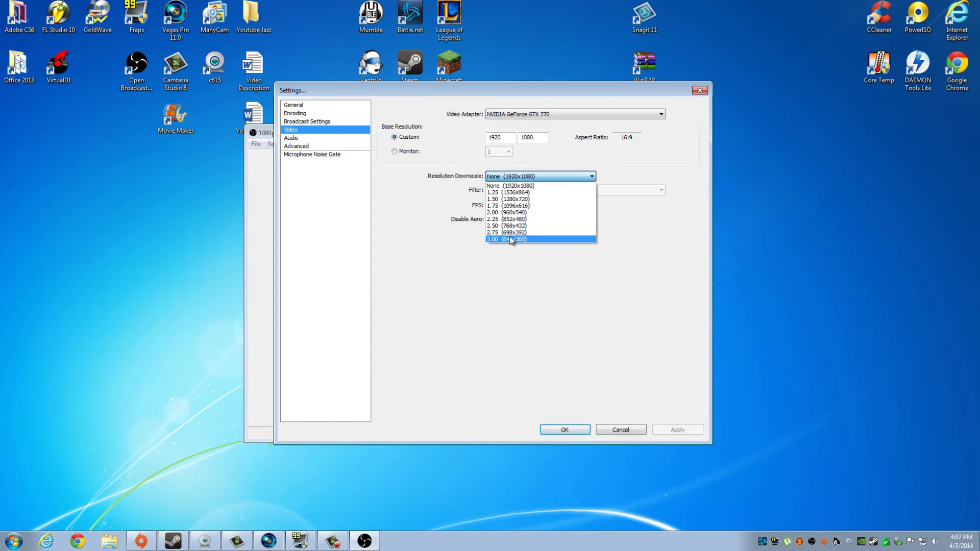
left_click(511, 186)
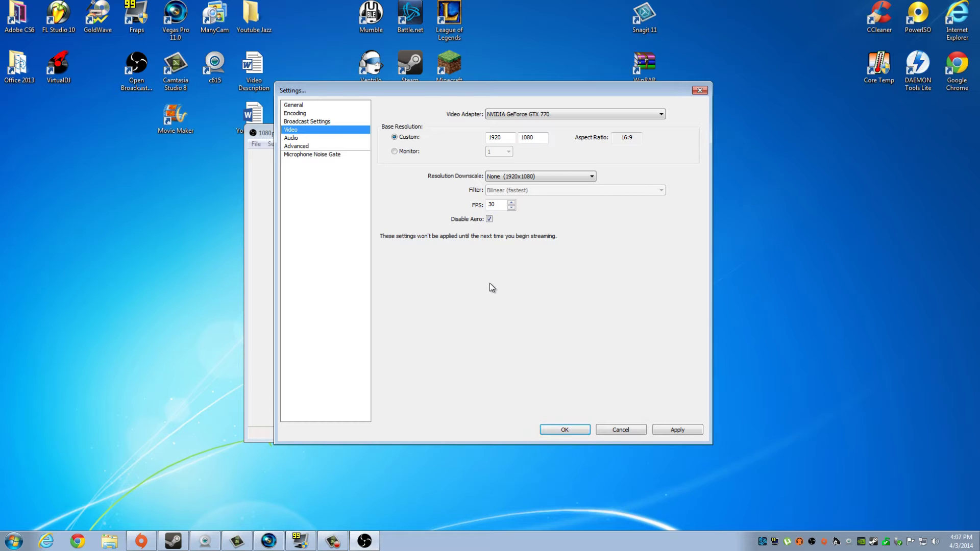
double_click(492, 205)
- Discard the video changes and review Audio: Rocketfish 5.1 speakers and Plantronics microphone
left_click(300, 138)
left_click(505, 302)
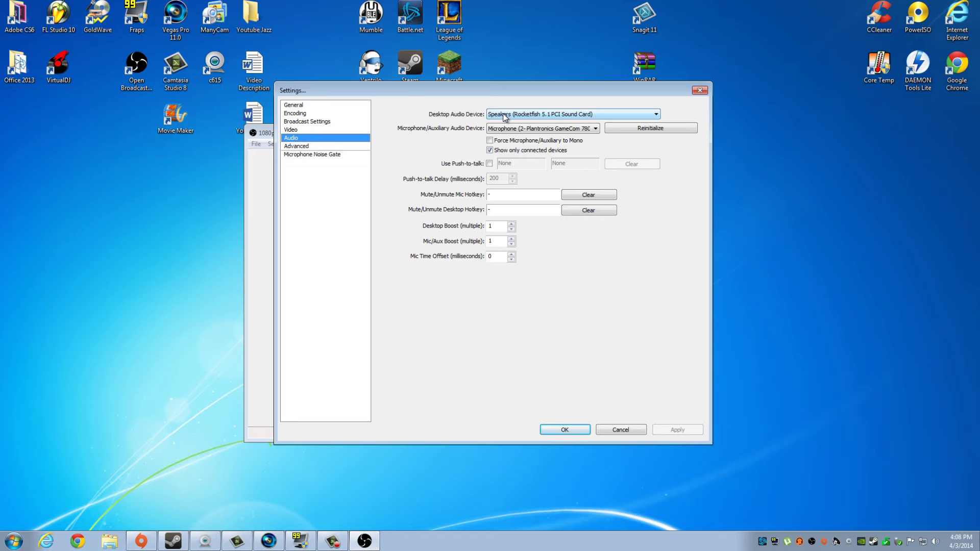
left_click(511, 129)
- On the Advanced page, keep the x264 CPU preset at veryfast
left_click(301, 146)
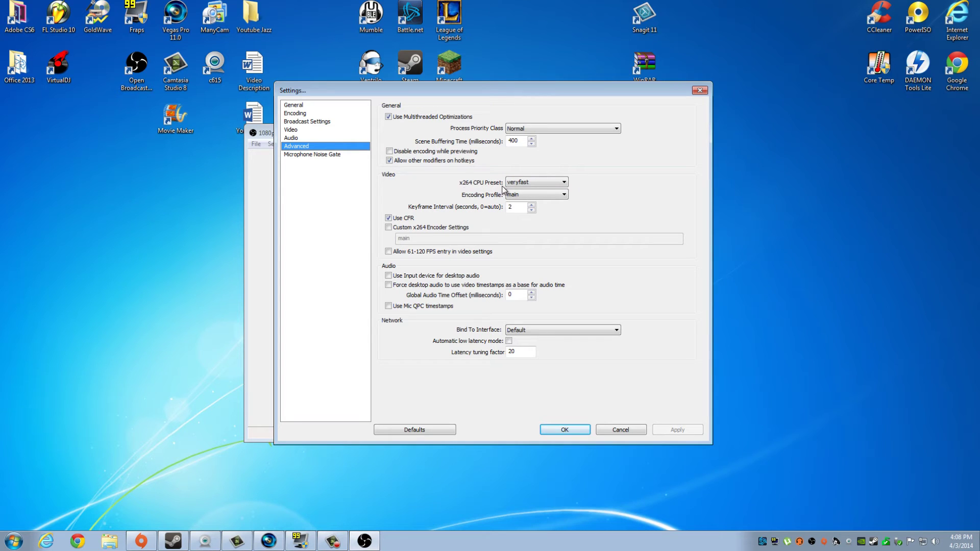
mouse_move(564, 188)
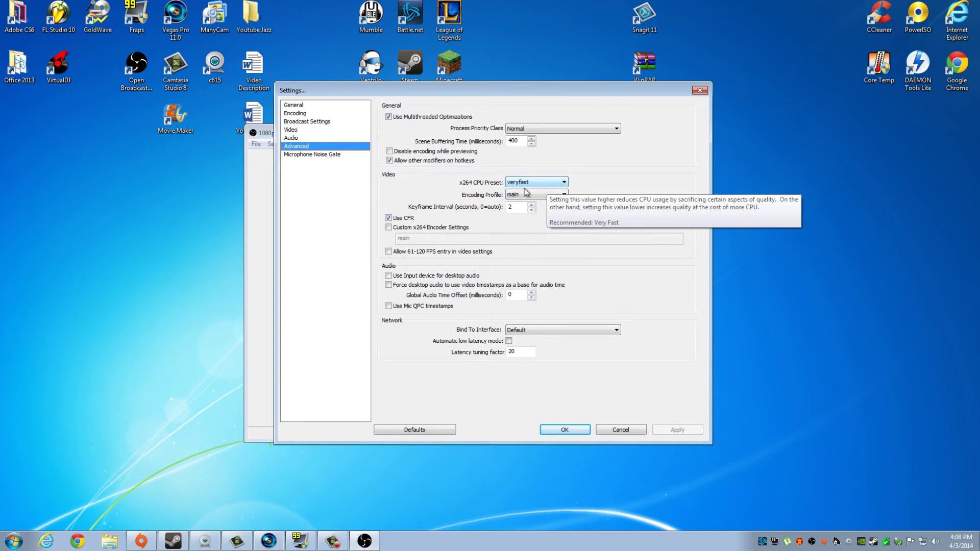
left_click(562, 184)
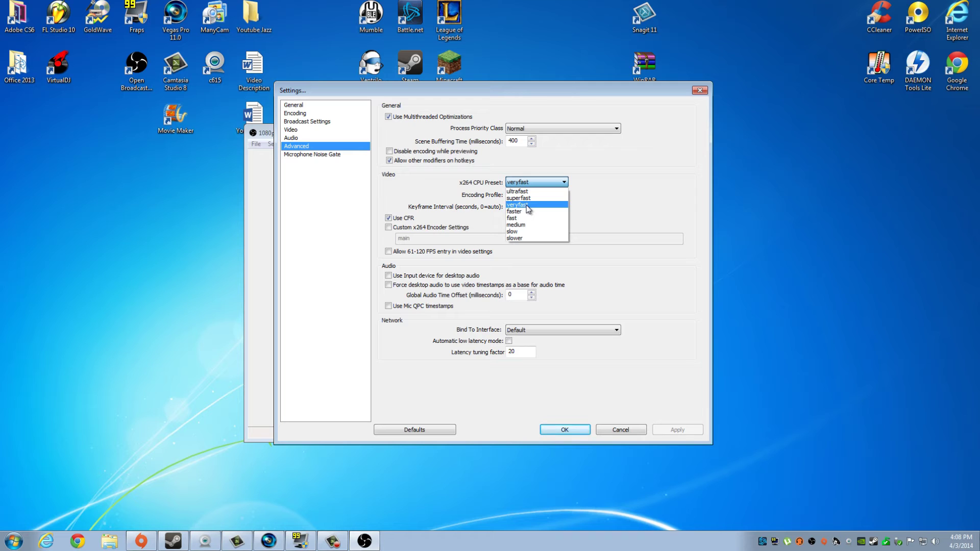
left_click(526, 205)
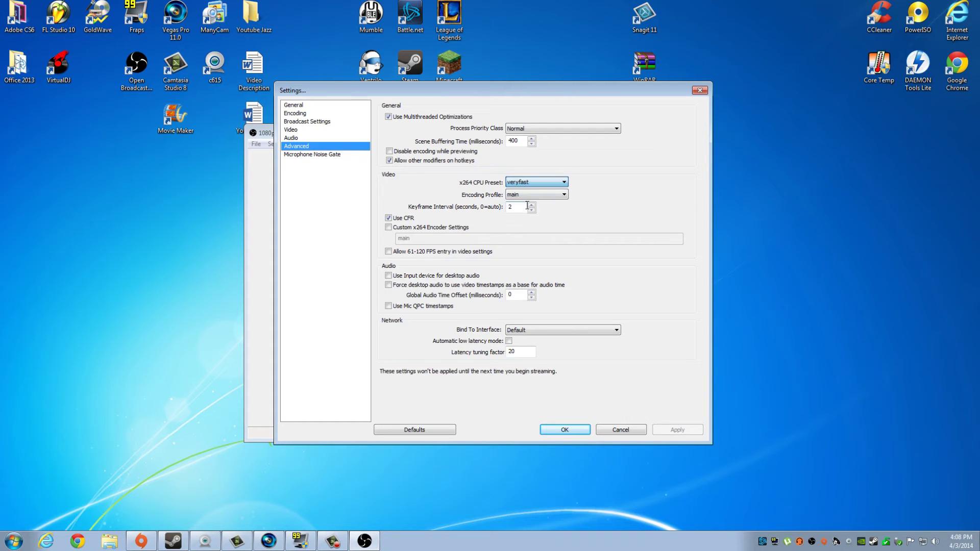
left_click(322, 154)
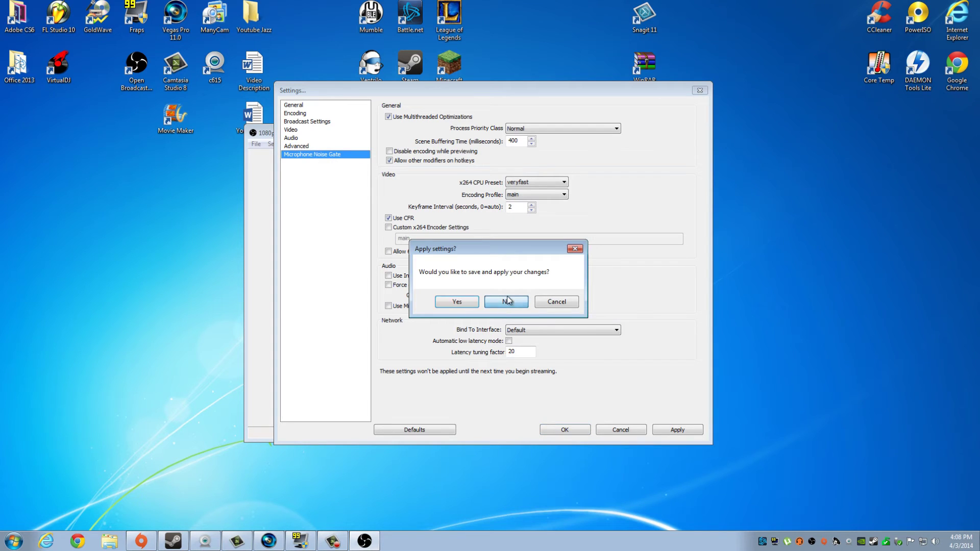
- Discard the pending changes, leave the noise gate disabled, and close settings with OK
left_click(505, 304)
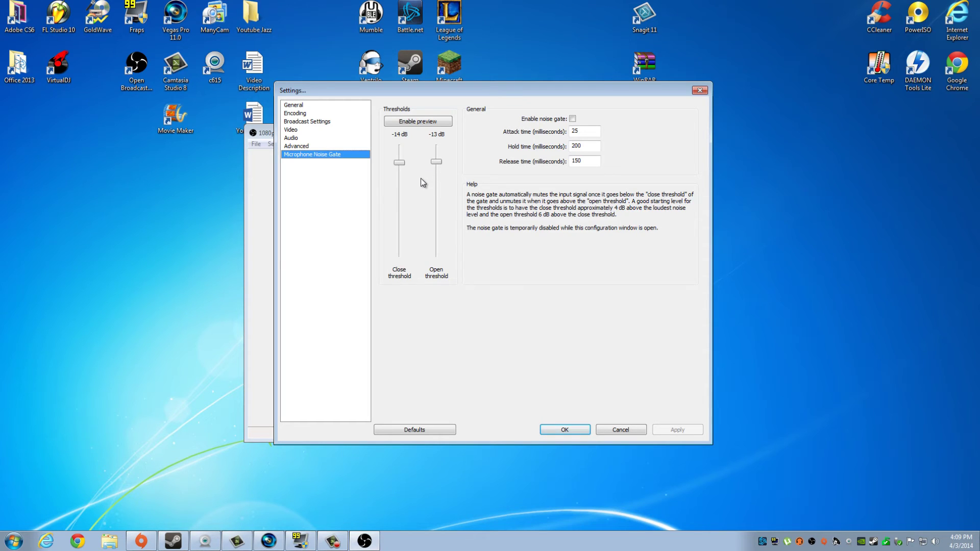
left_click(560, 430)
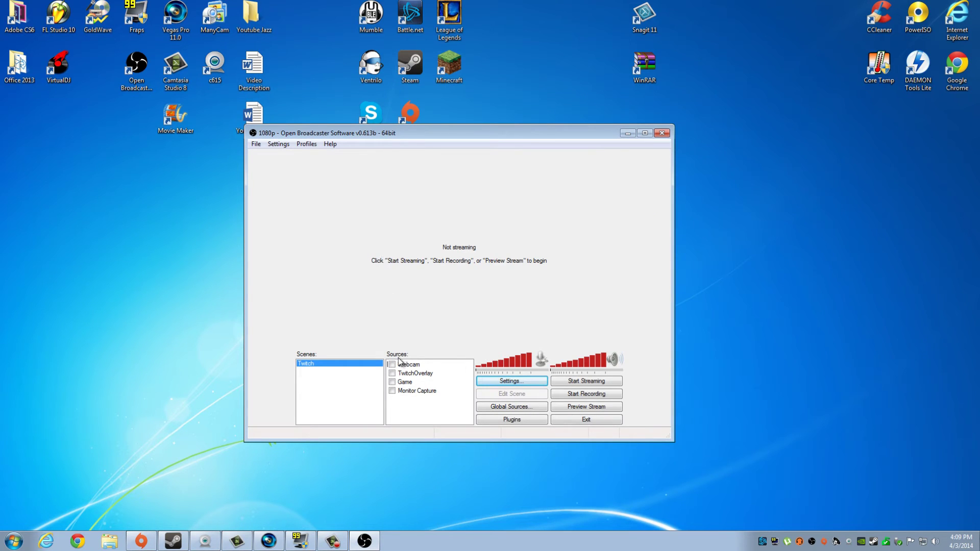
- Preview the stream with the TwitchOverlay source enabled, maximized to full screen
left_click(579, 408)
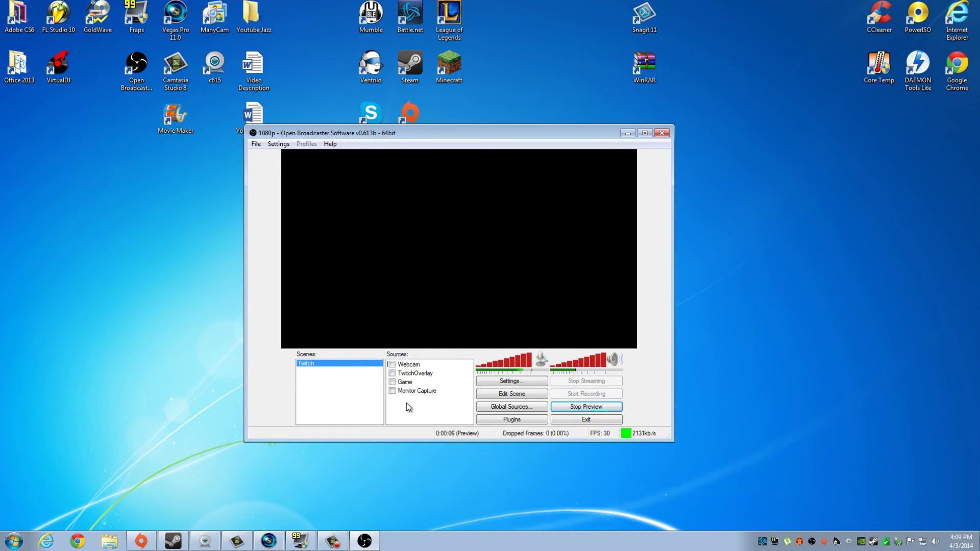
left_click(393, 374)
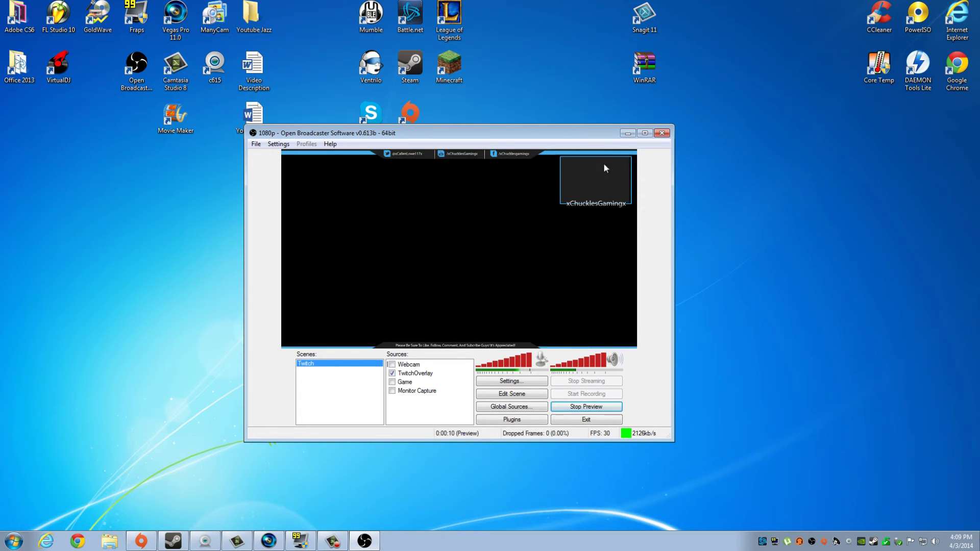
left_click(644, 133)
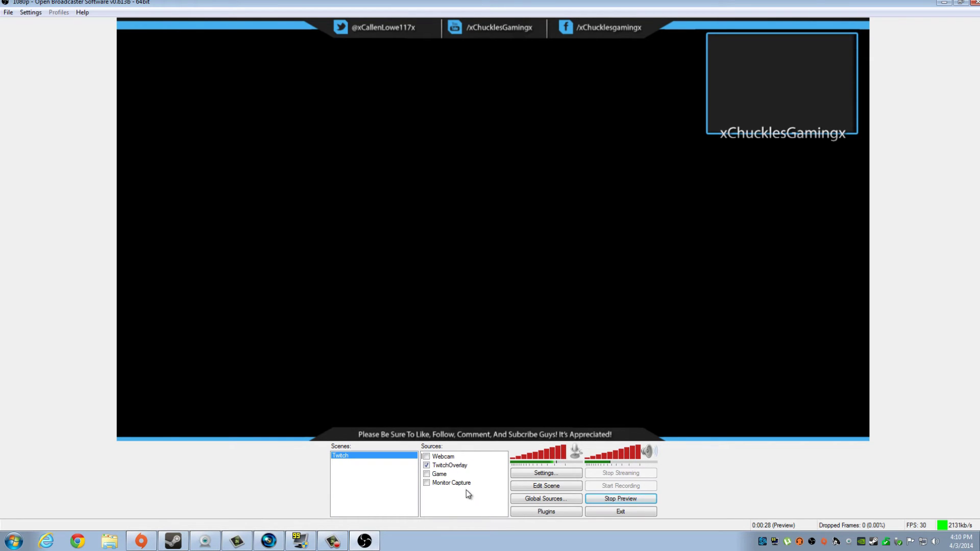
- Try the Monitor Capture and Game sources in the Twitch scene preview, then turn both off
left_click(426, 483)
left_click(427, 475)
left_click(427, 474)
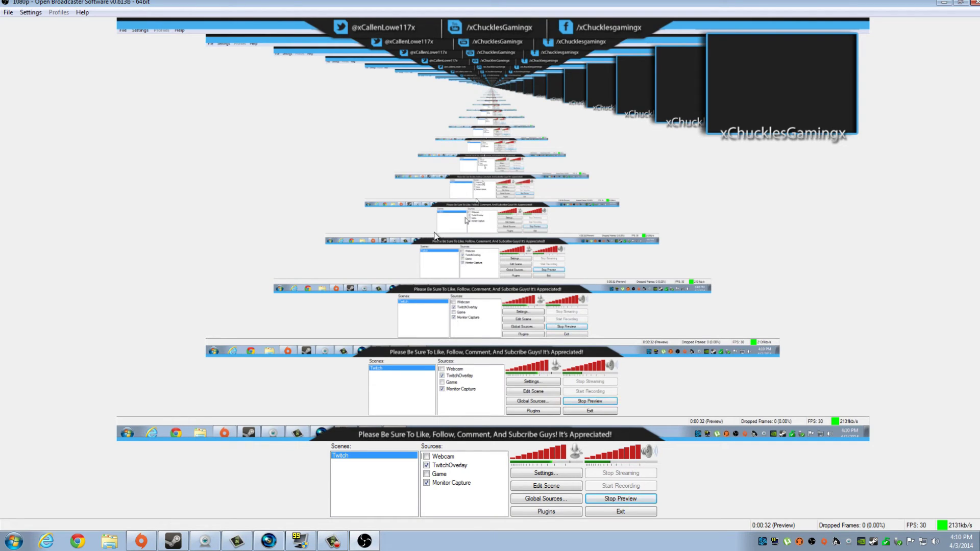
left_click(426, 483)
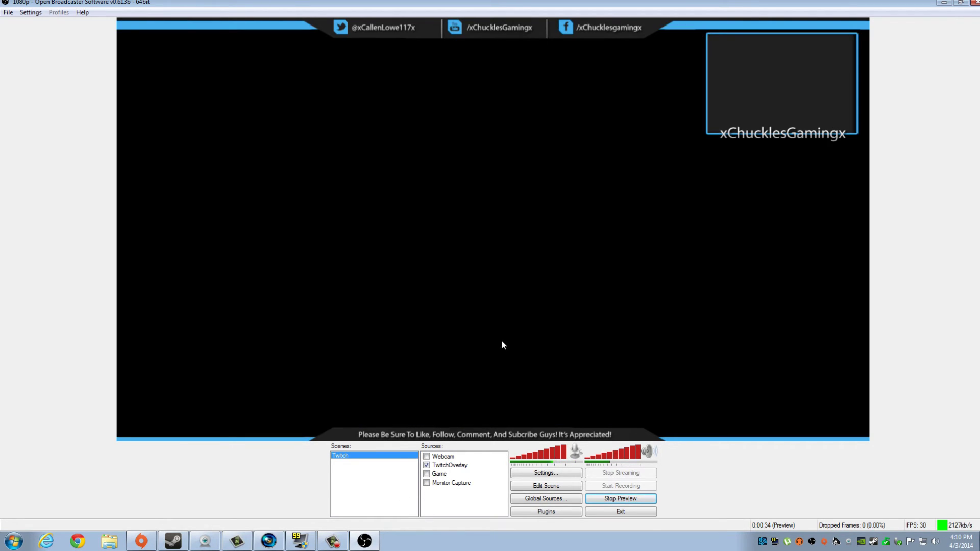
- Enable the Webcam source inside the overlay frame, leave Monitor Capture off, and stop the preview
left_click(426, 456)
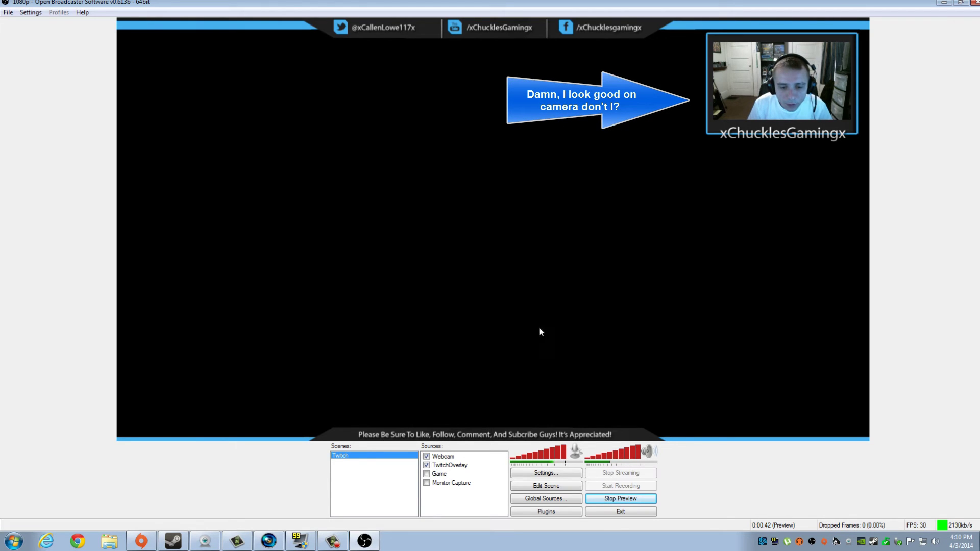
left_click(427, 482)
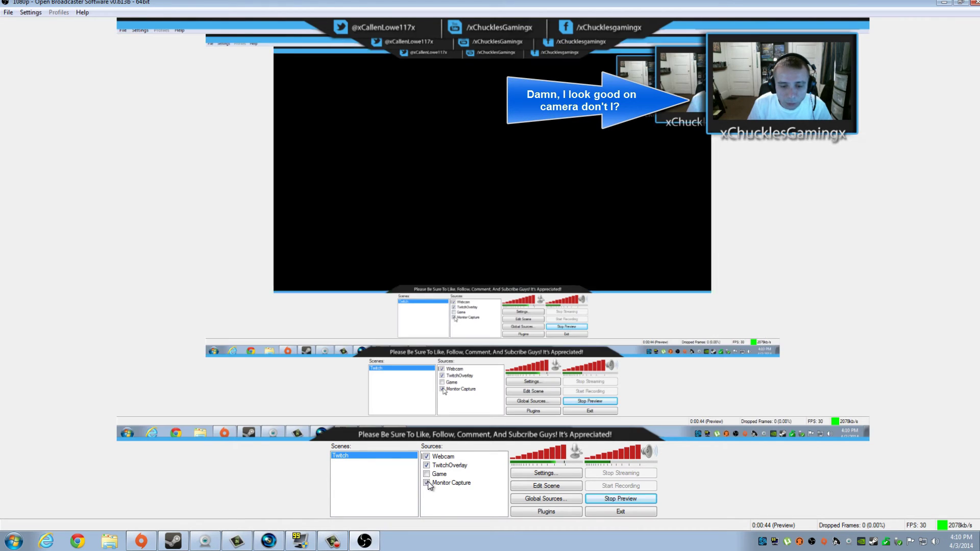
left_click(426, 483)
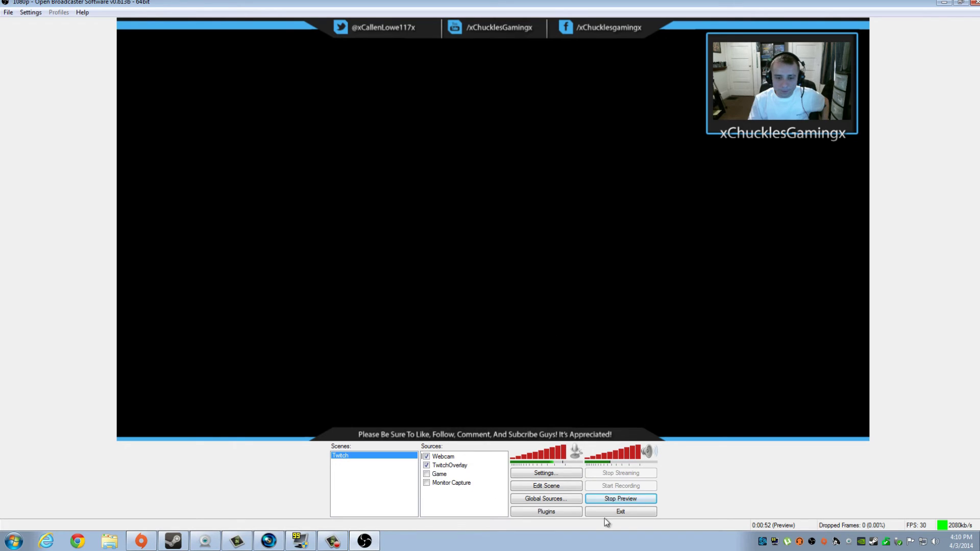
left_click(621, 500)
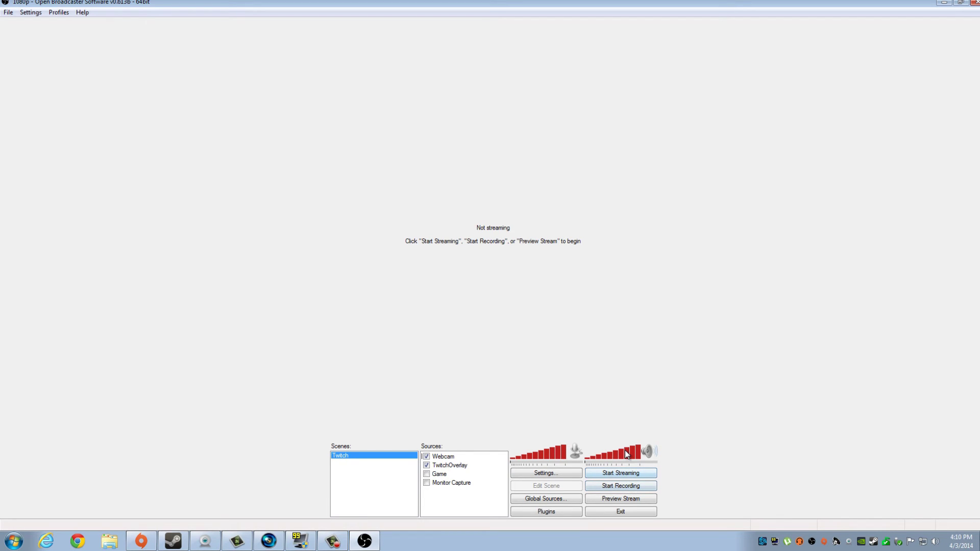
- Close the Open Broadcaster Software window
left_click(977, 5)
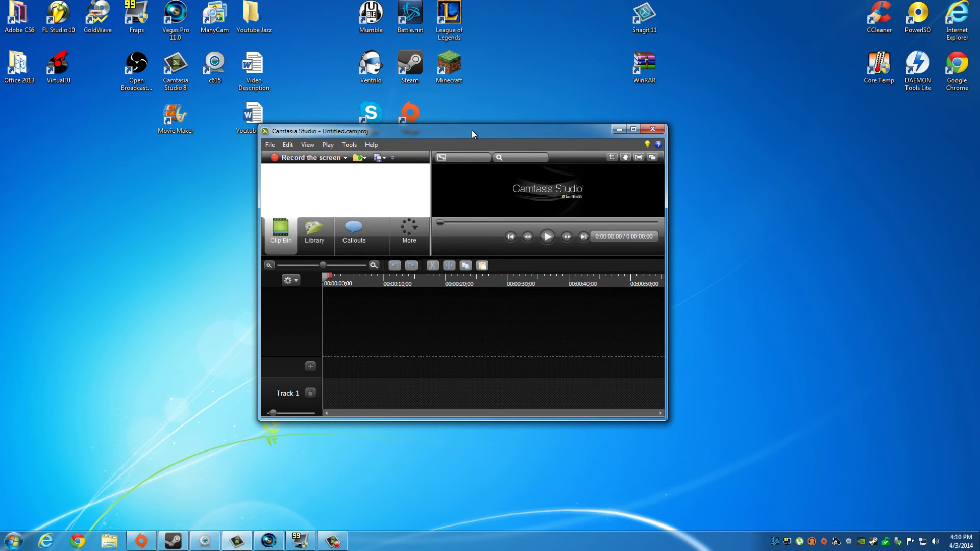
- Maximize the Camtasia Studio window and check the Record the screen recording options
left_click_drag(470, 130, 451, 104)
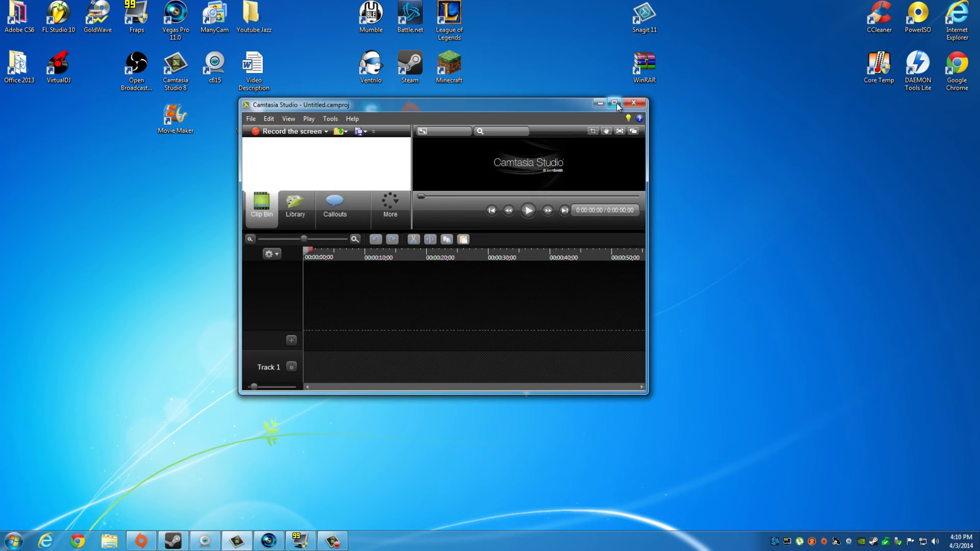
left_click(615, 103)
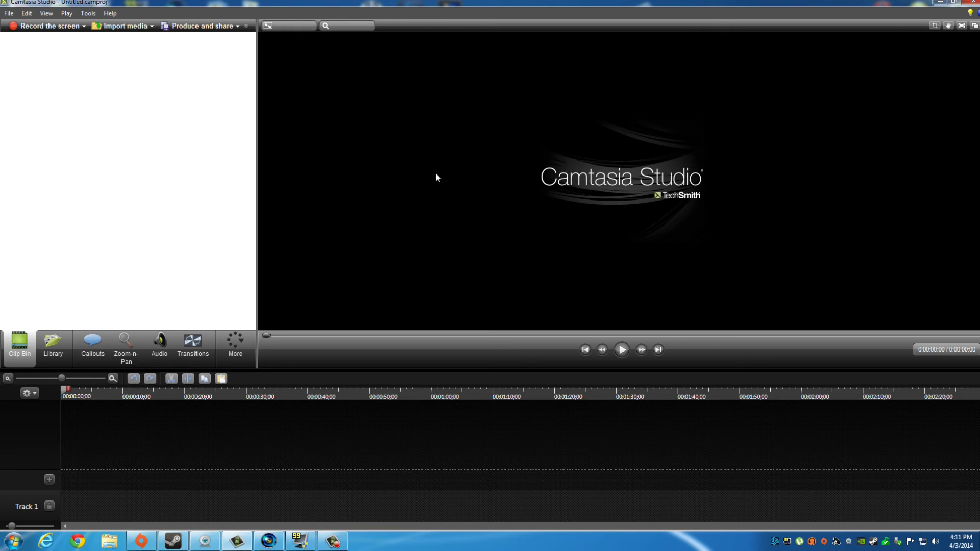
left_click(84, 26)
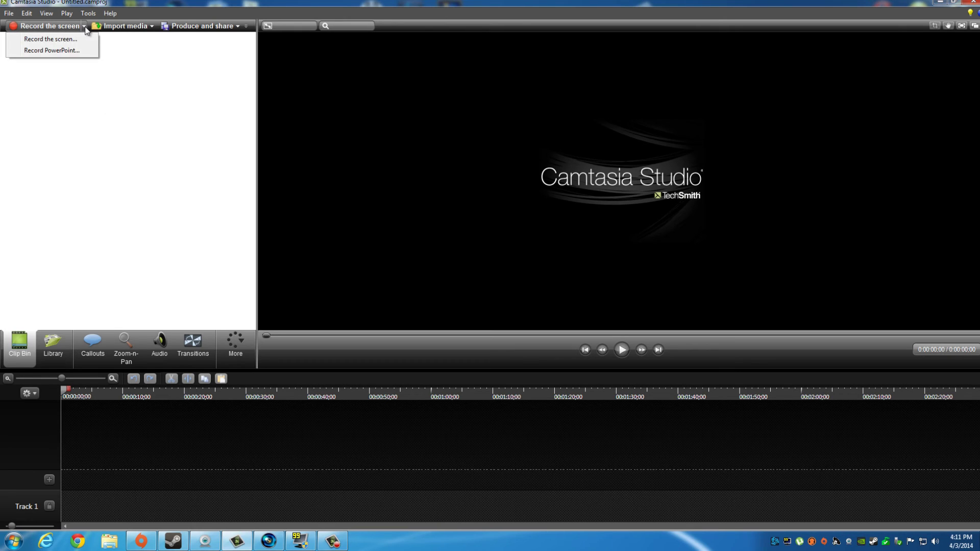
left_click(84, 26)
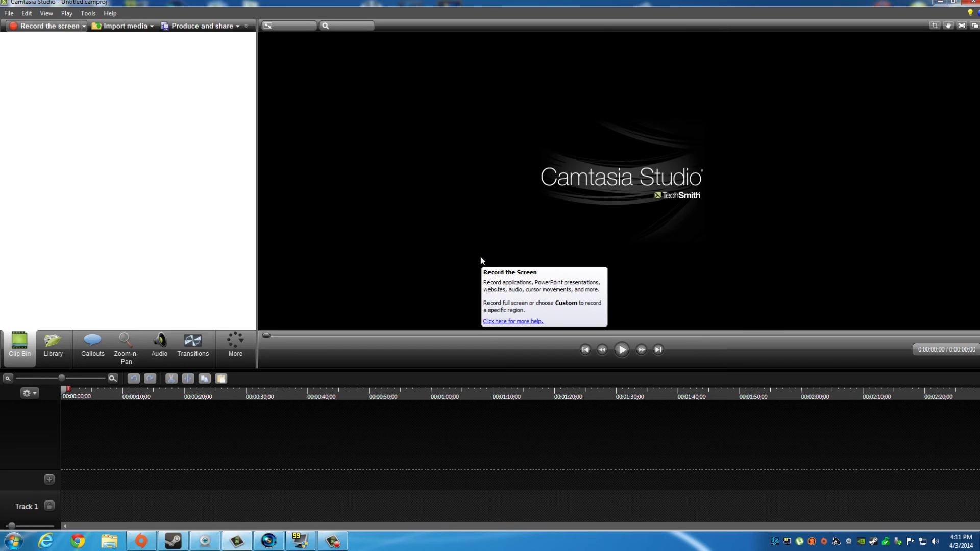